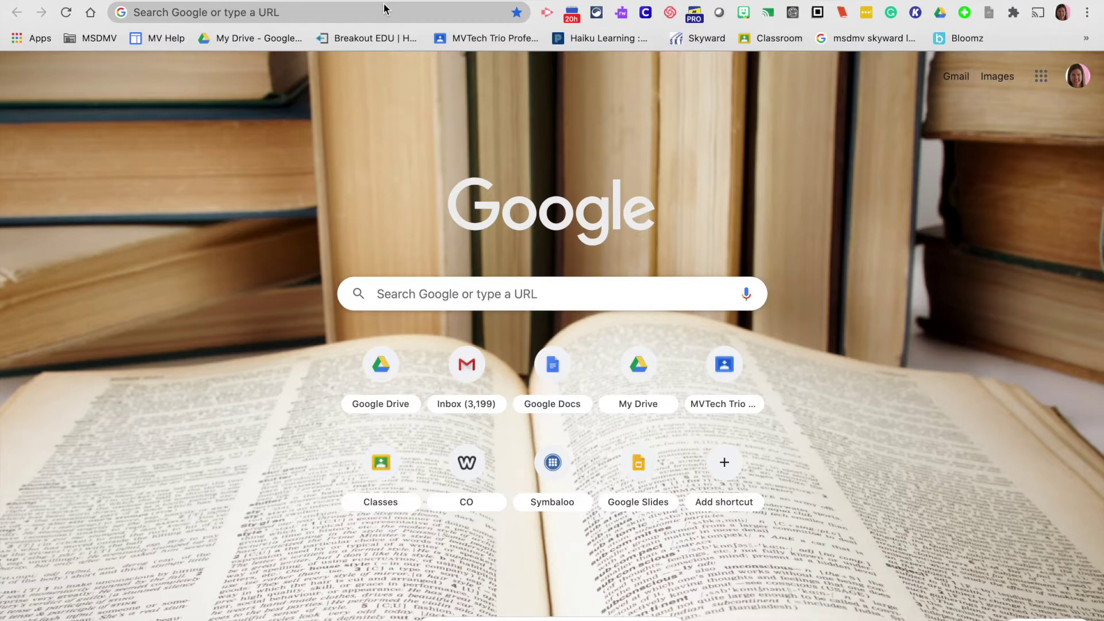
- Open the Screencastify extension's recording popup from the Chrome toolbar
click(548, 13)
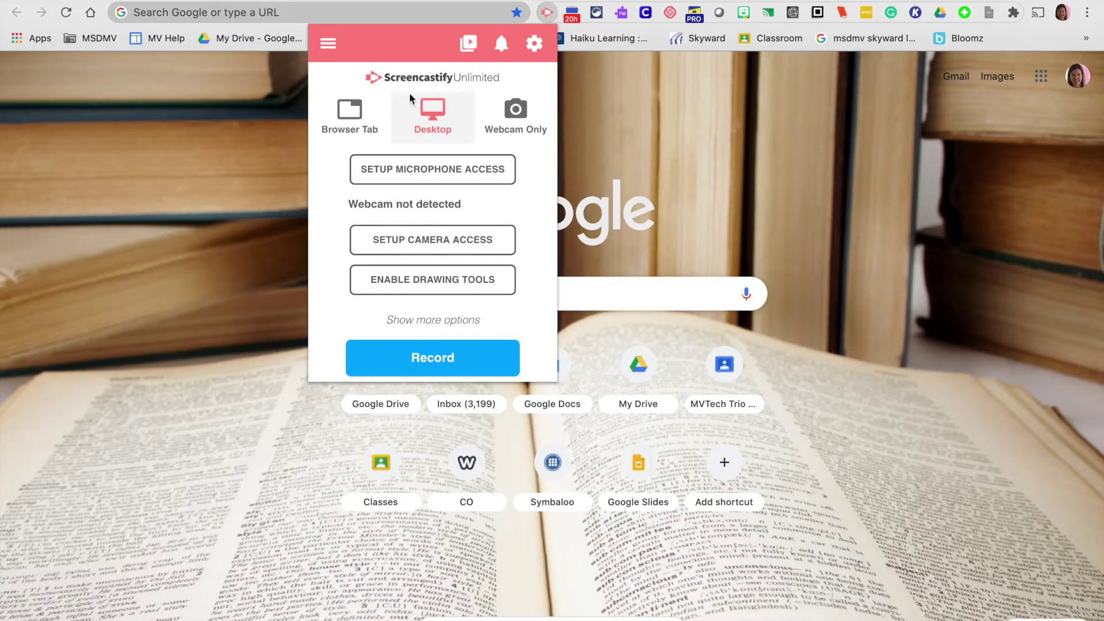
- Choose Webcam Only mode and allow Screencastify microphone and camera access
click(518, 109)
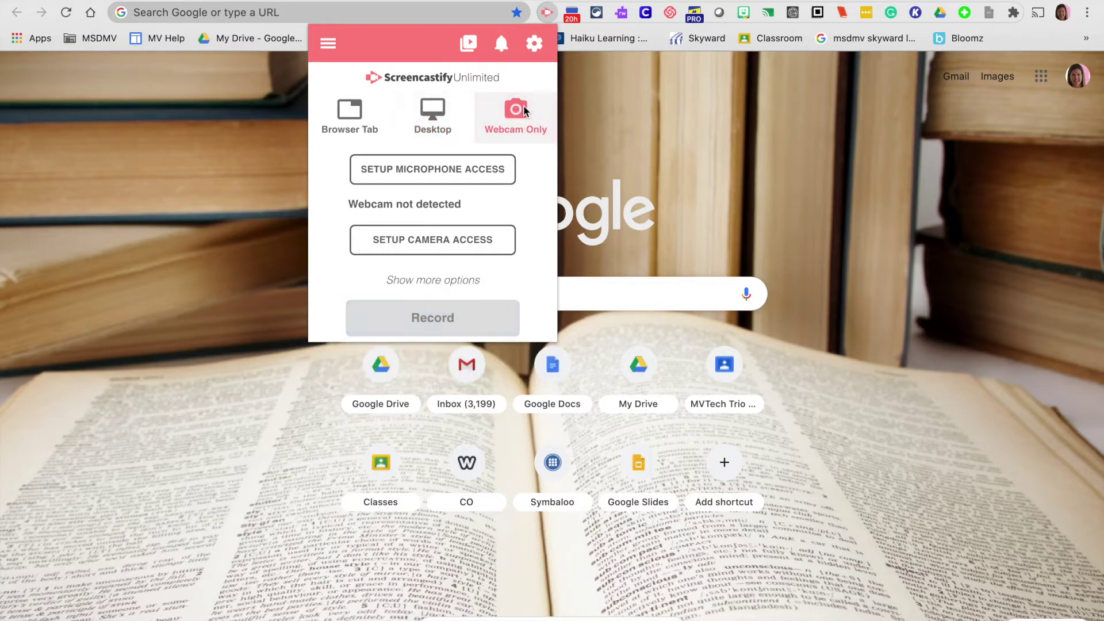
click(483, 175)
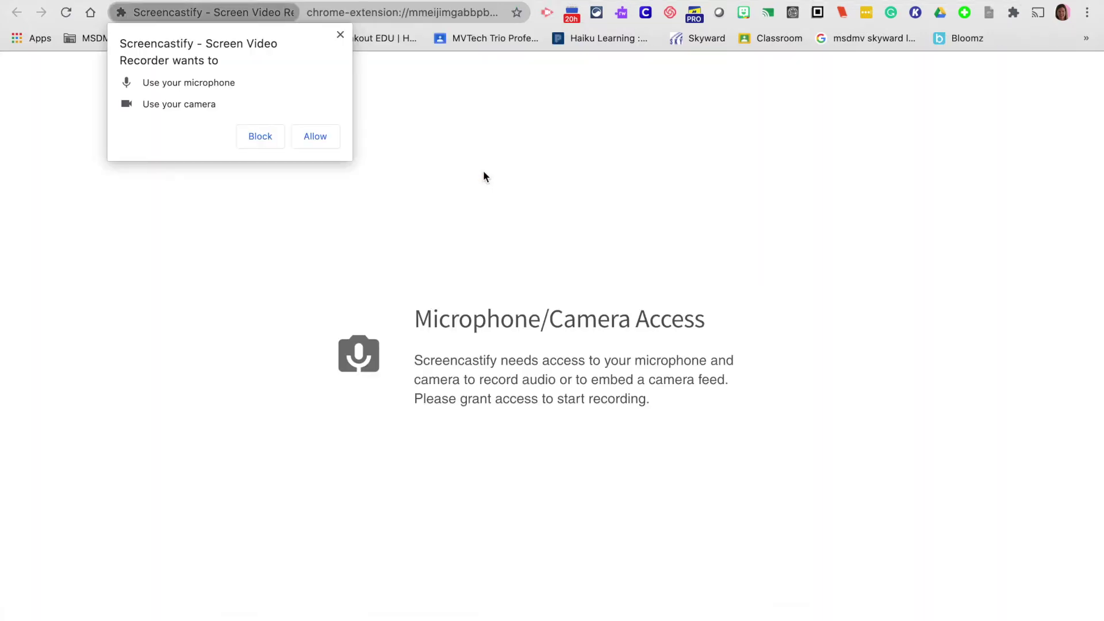
click(326, 136)
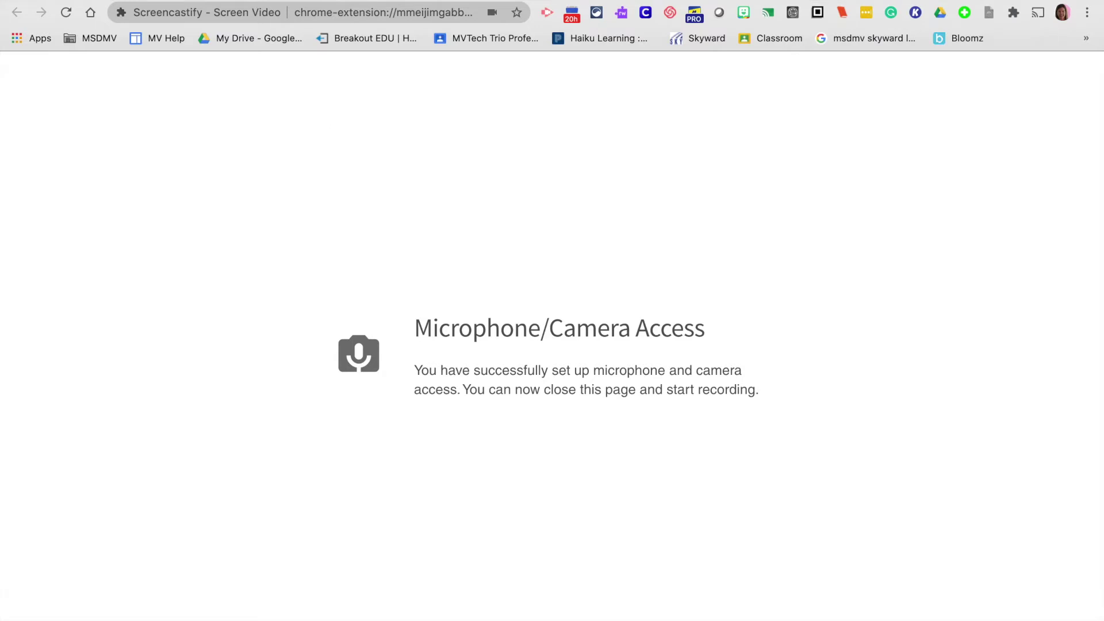
mouse_move(325, 0)
- Record a webcam video with the microphone on and the FaceTime HD Camera selected
click(547, 13)
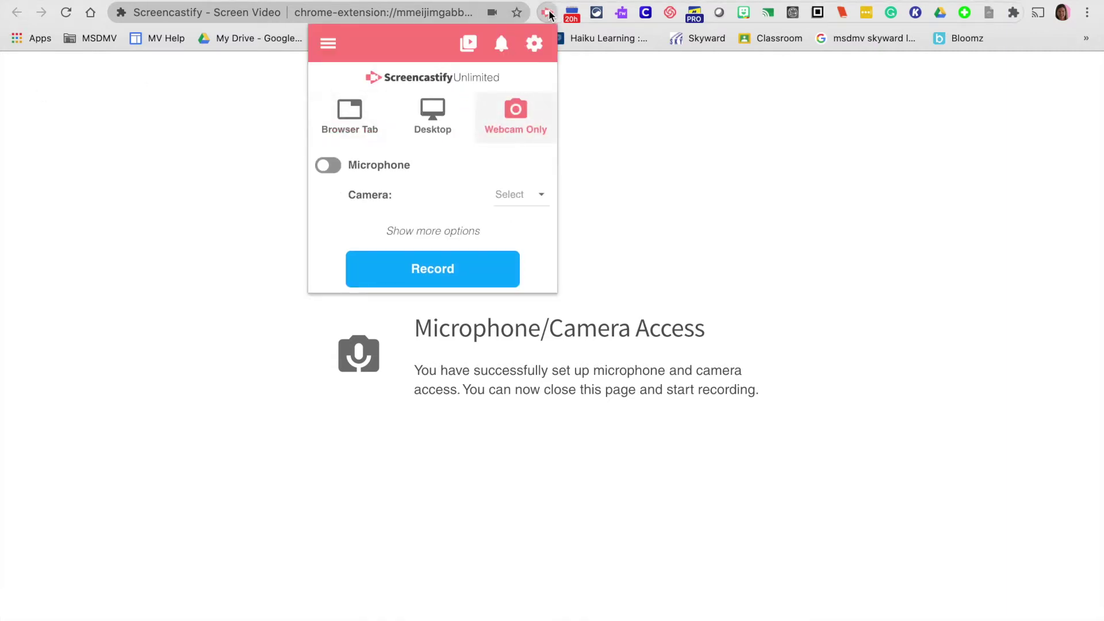
click(358, 166)
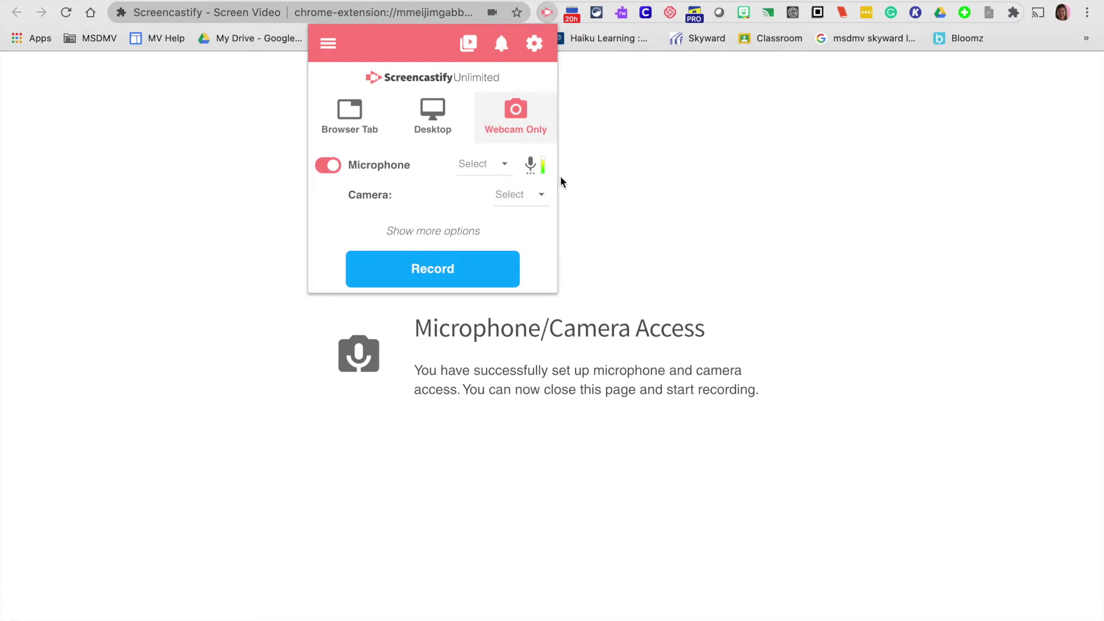
click(541, 195)
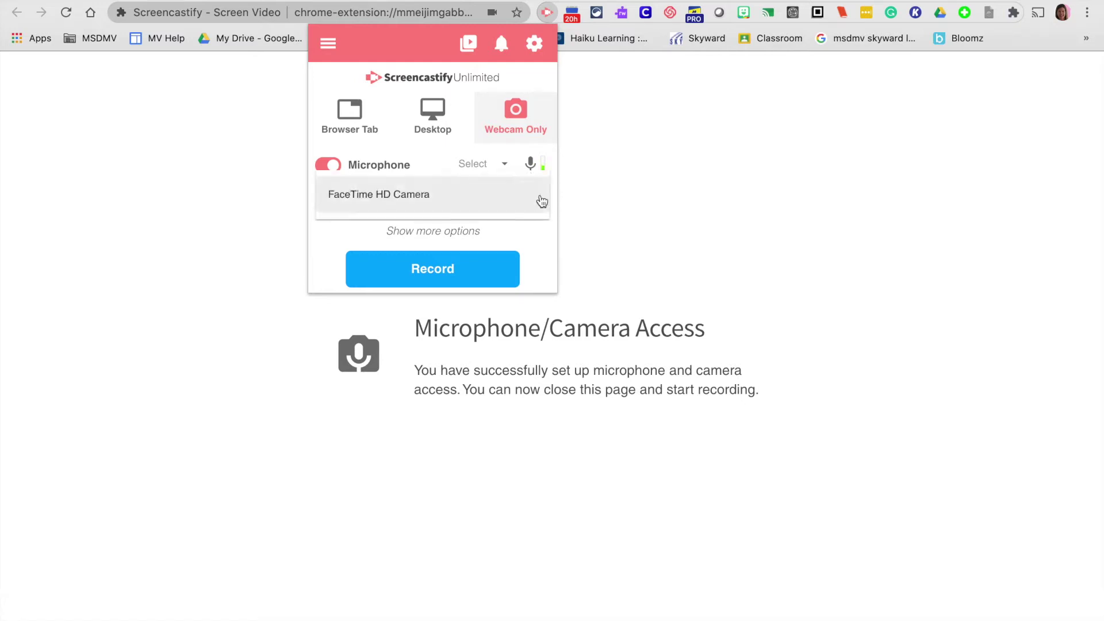
click(542, 201)
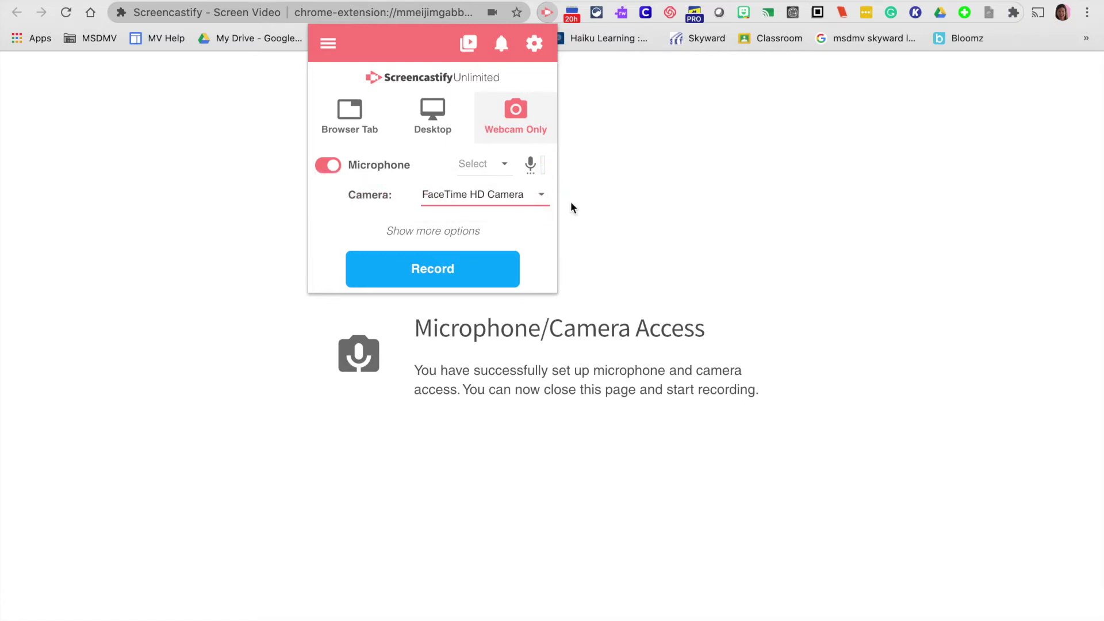
click(442, 281)
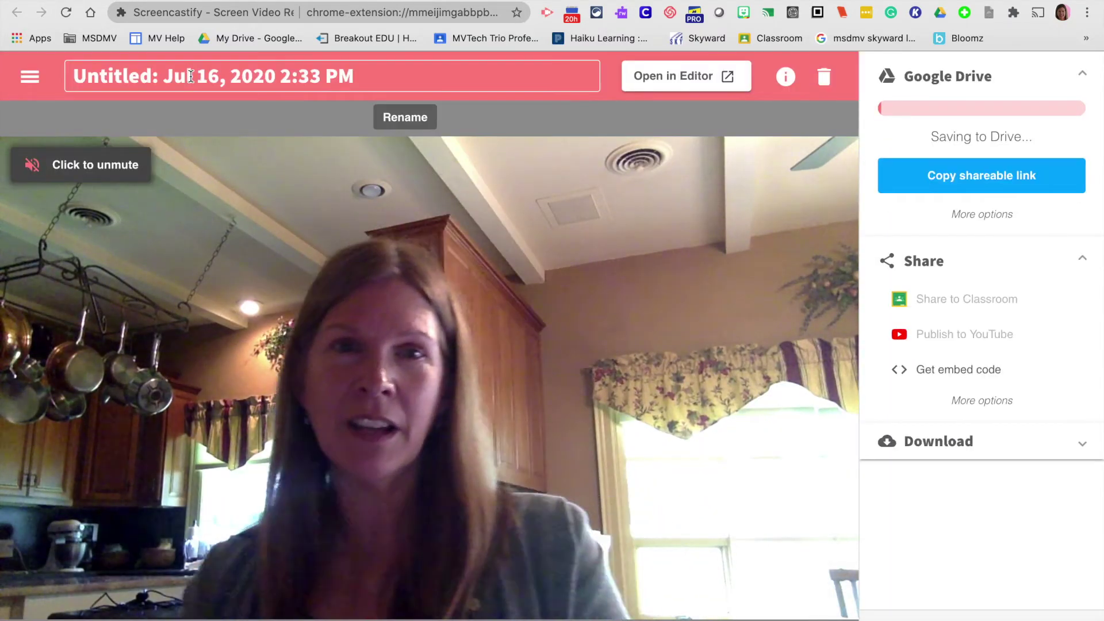
- Replace the default recording title with 'July 16, Main Idea'
click(334, 76)
key(BackSpace)
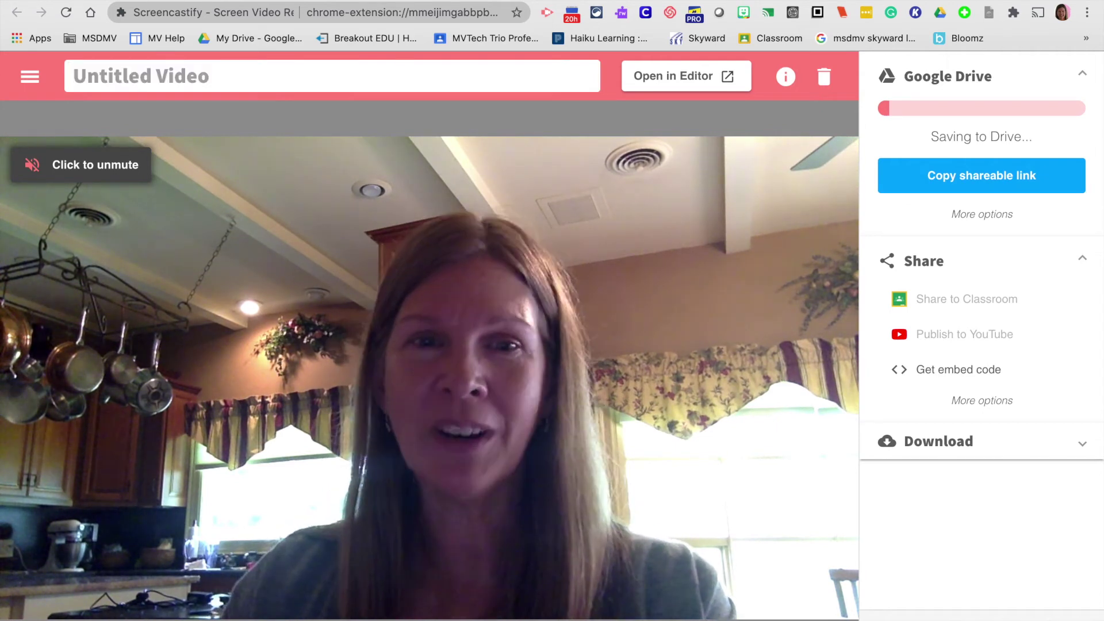
text(Ju)
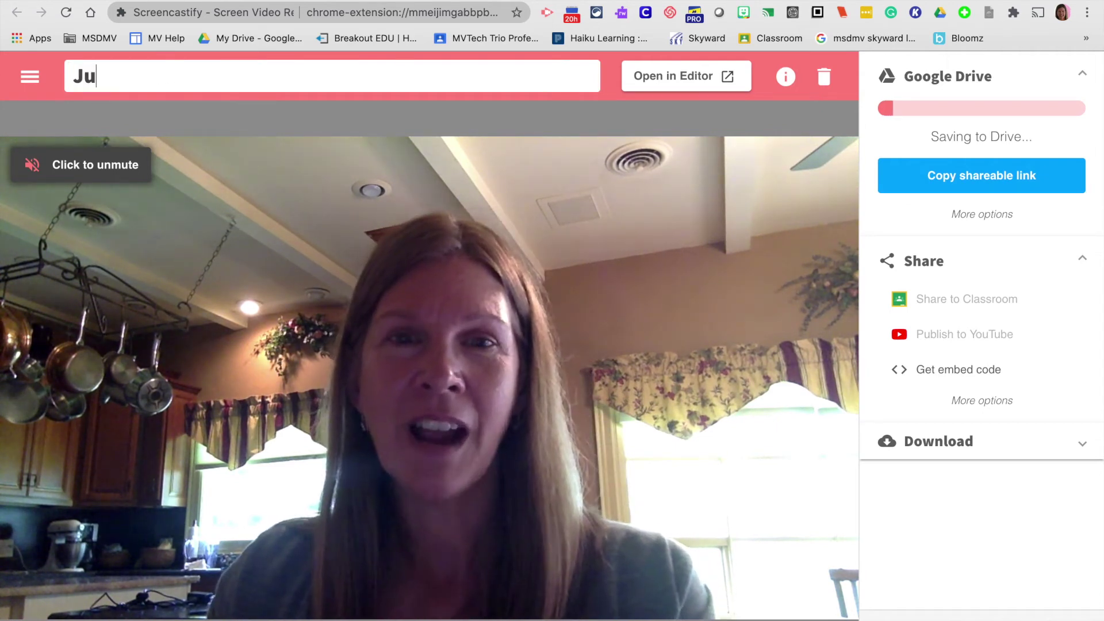
text(ly 16)
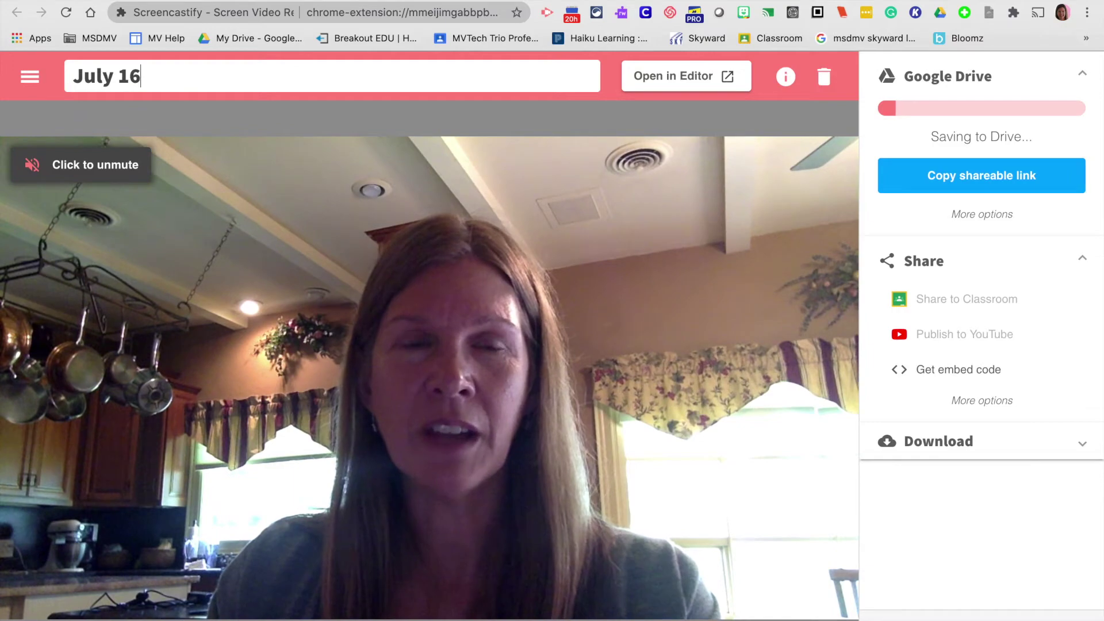
text(,)
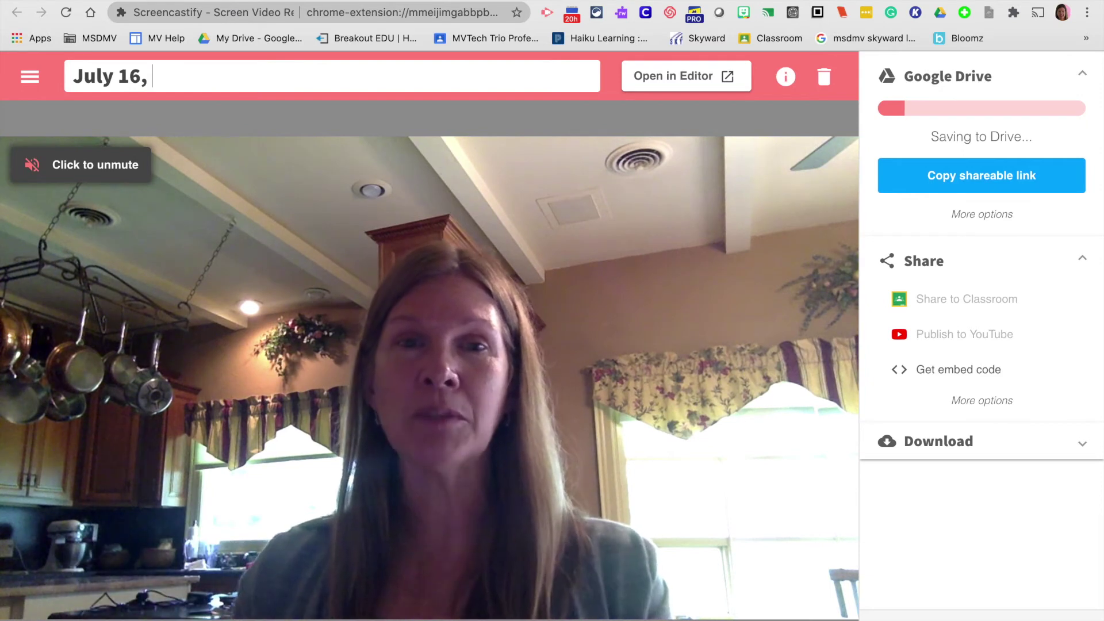
text(M)
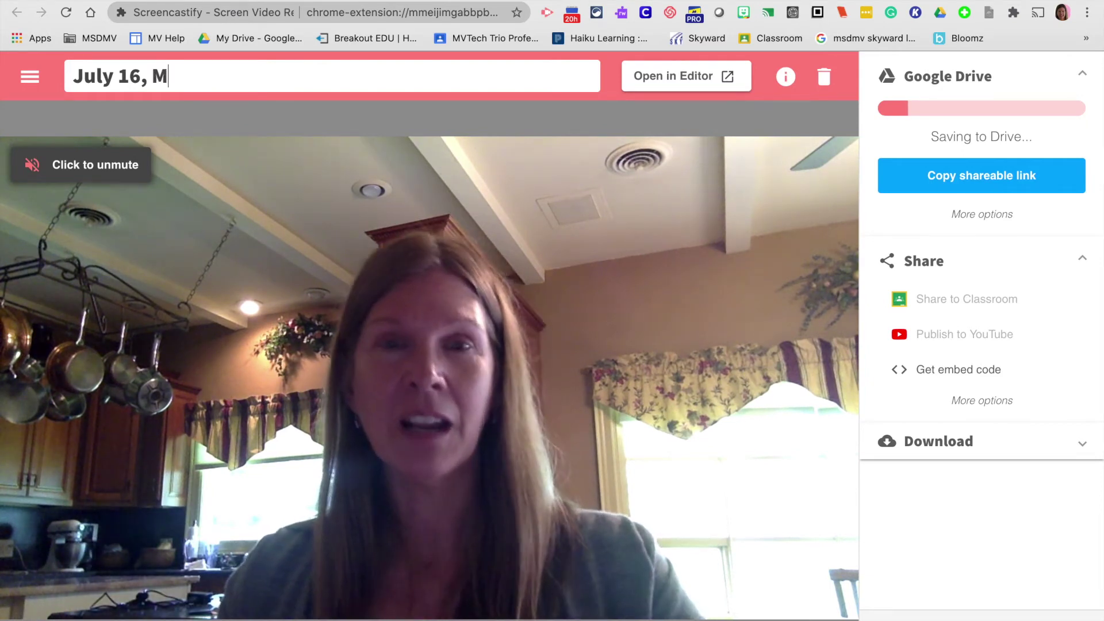
text(ain Idea)
key(BackSpace)
text(ea)
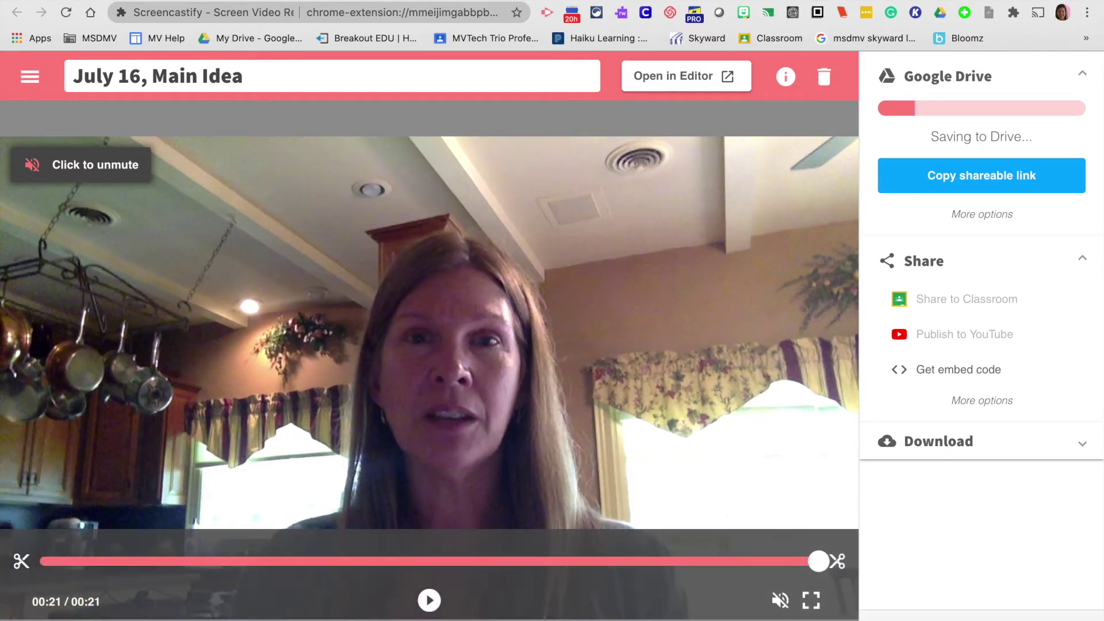
mouse_move(958, 294)
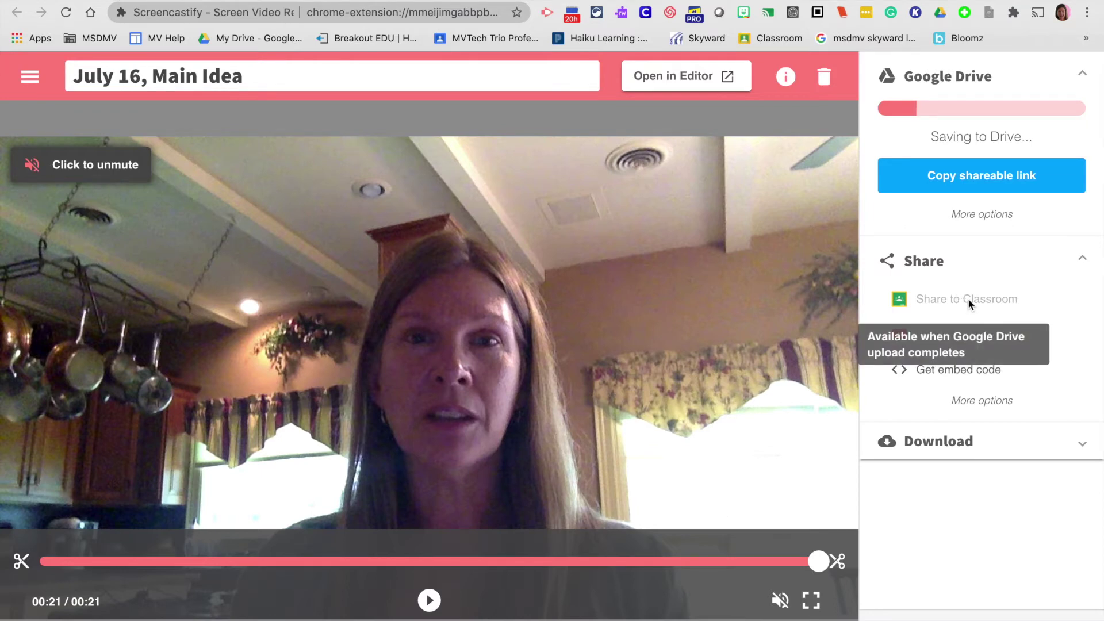
click(968, 303)
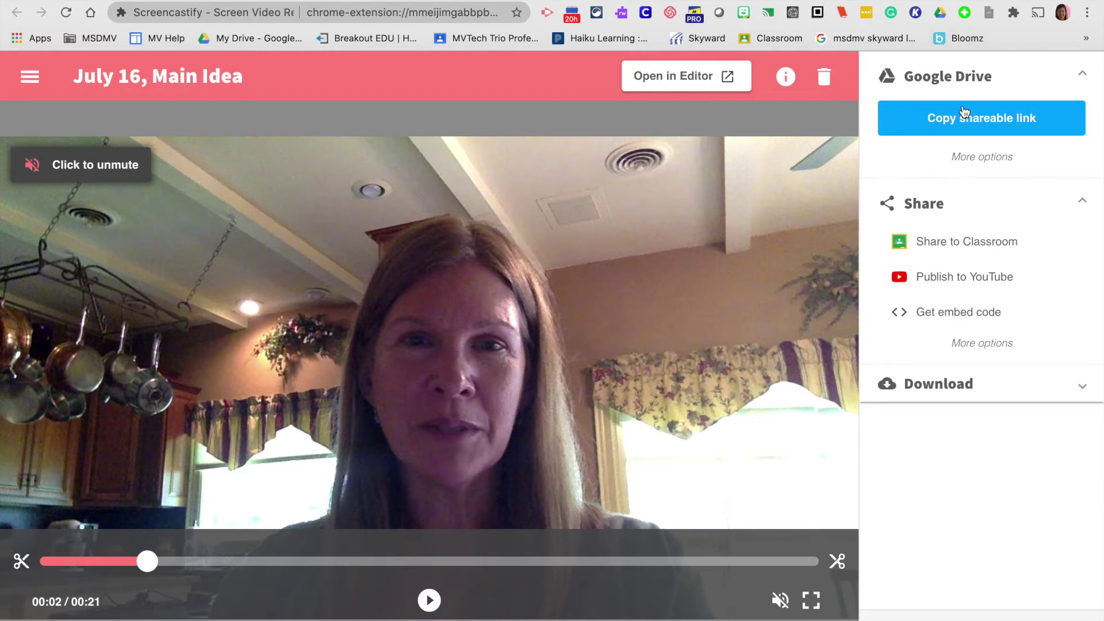
- Share the video to Google Classroom as a new material for Test Class (Parents)
click(959, 248)
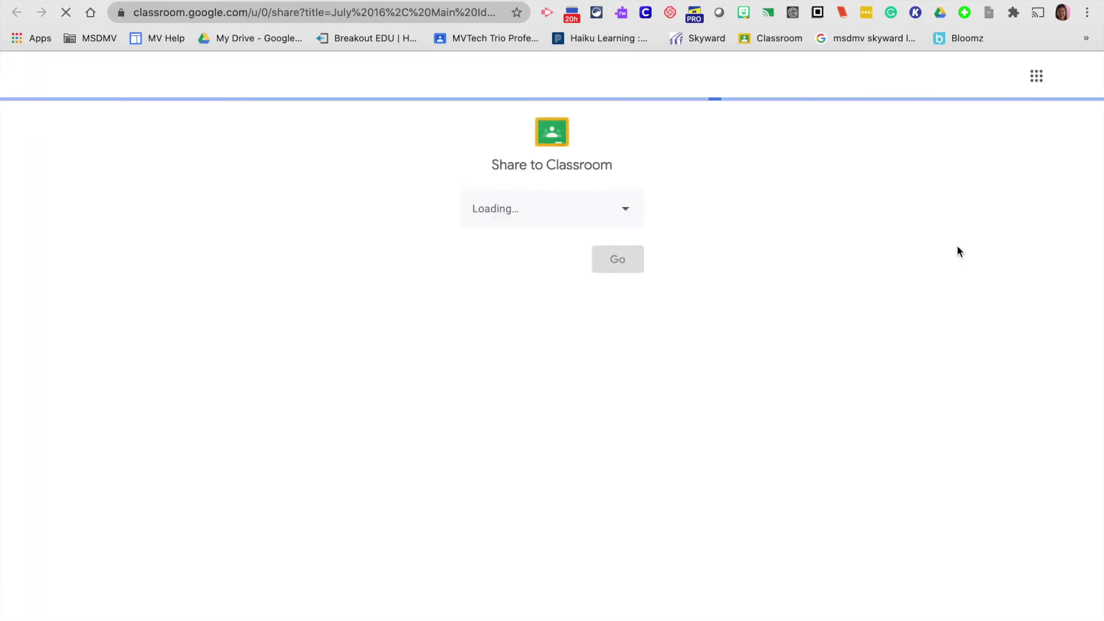
click(597, 212)
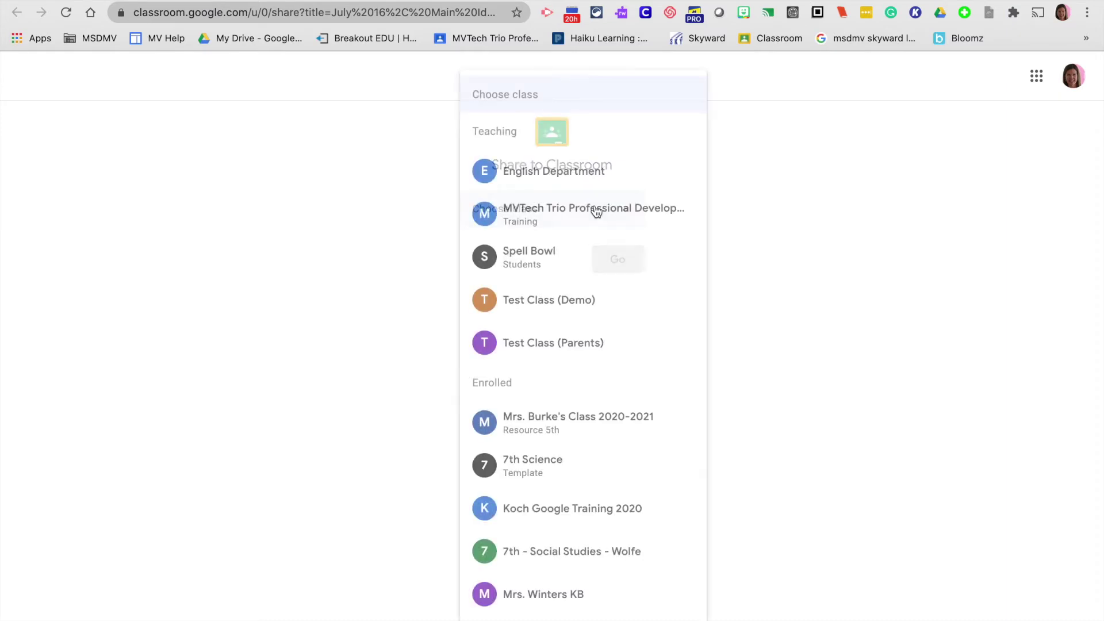
click(563, 353)
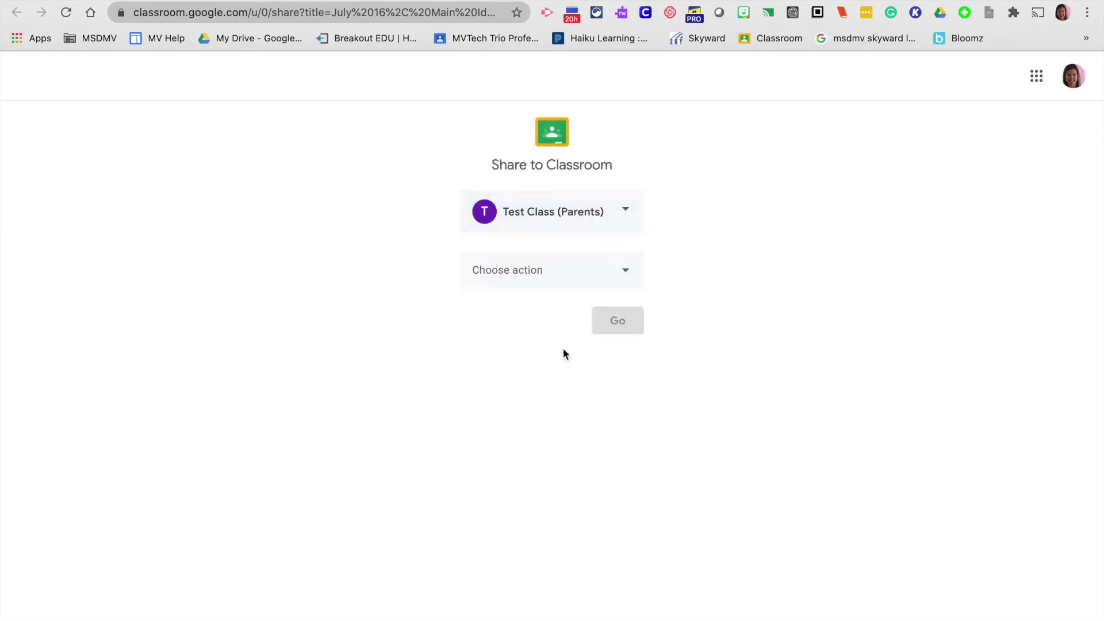
click(555, 281)
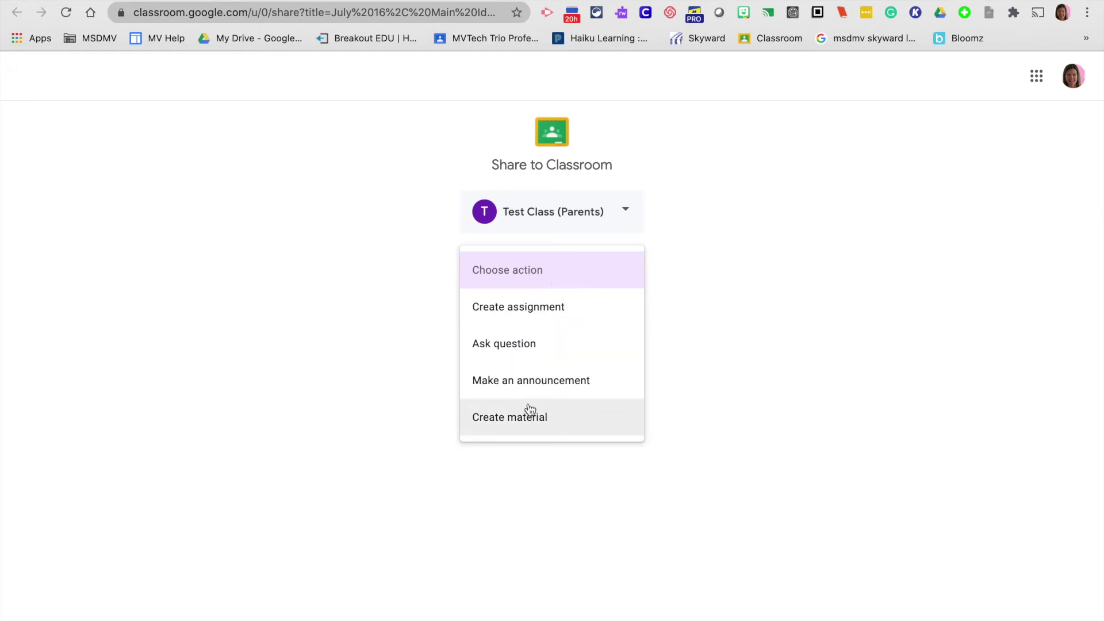
click(526, 423)
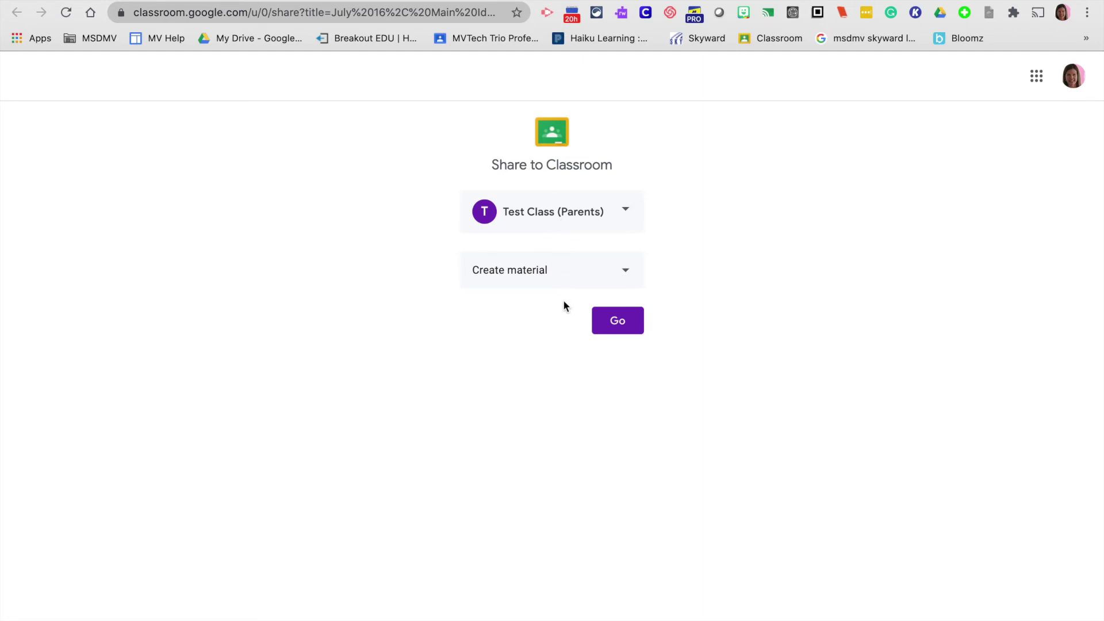
click(617, 318)
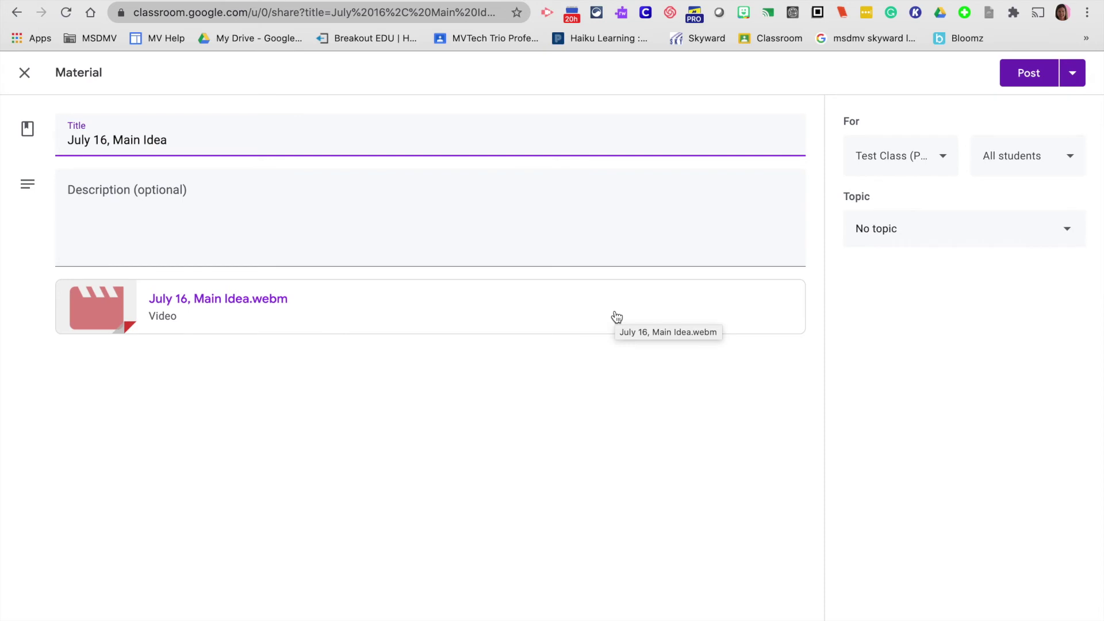
- Post the material with description 'Please watch this video on Monday.' under topic August 10-15
click(190, 202)
text(Ple)
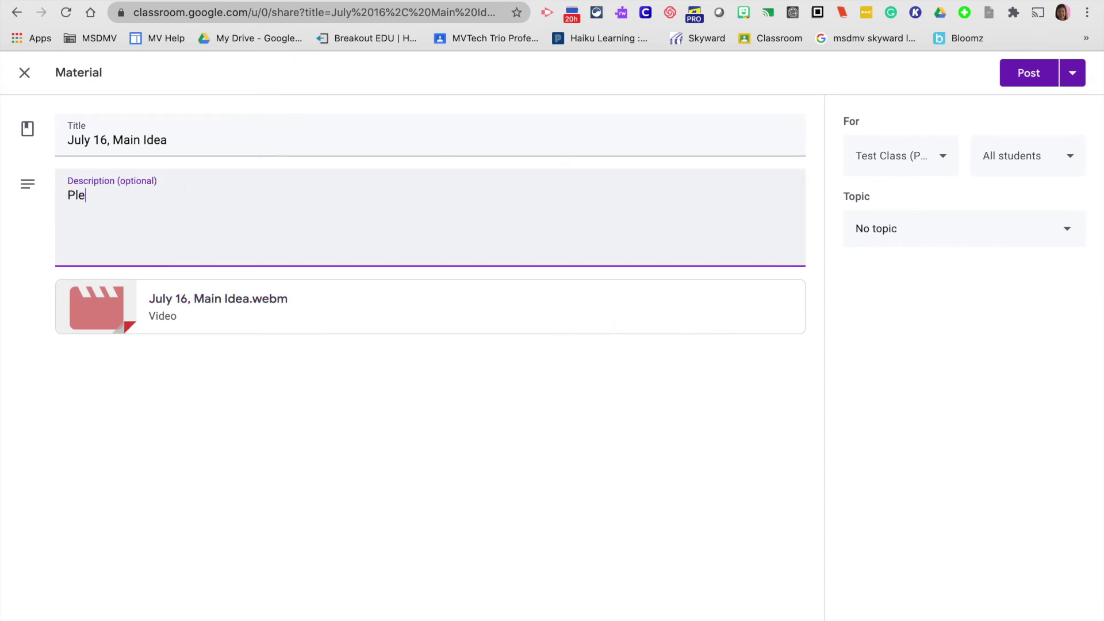
text(ase wa)
text(tch this video on Monday)
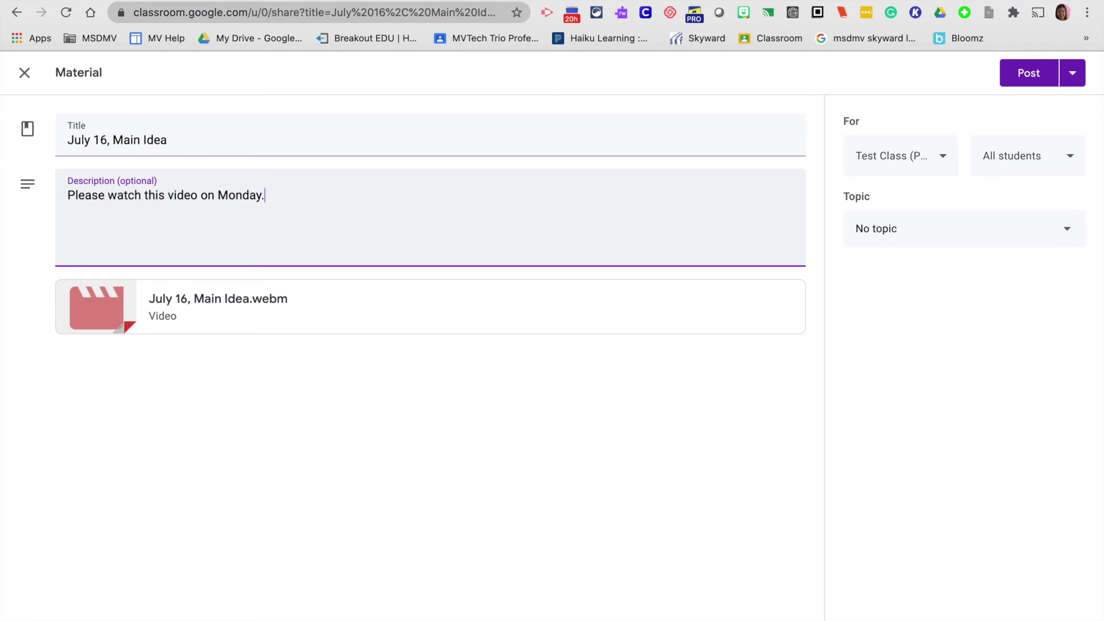
text(.)
click(974, 238)
click(945, 322)
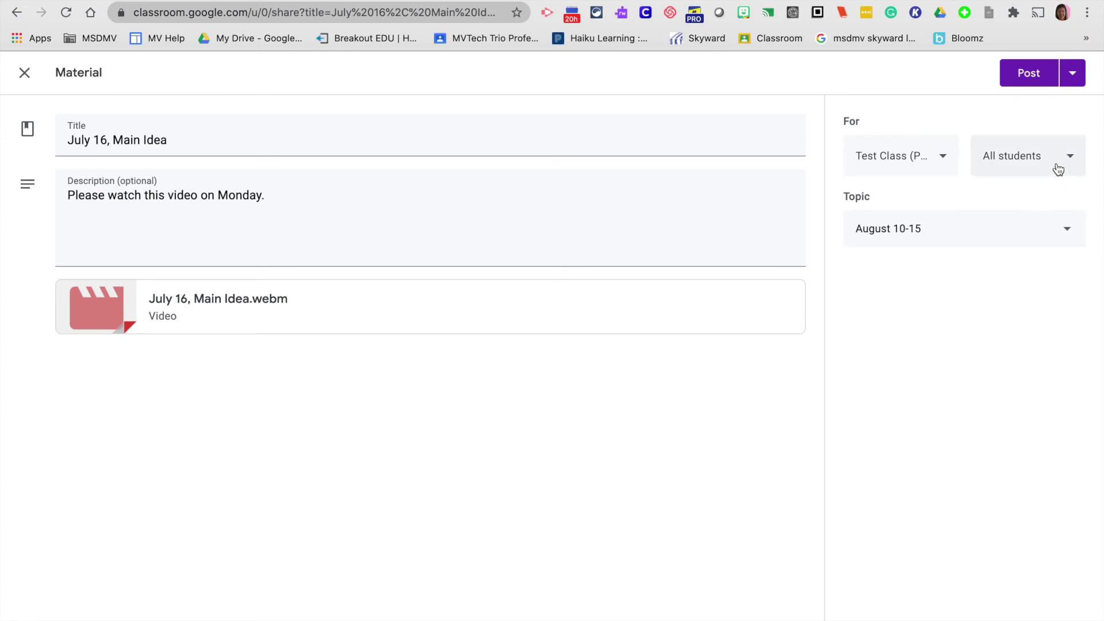
click(1037, 73)
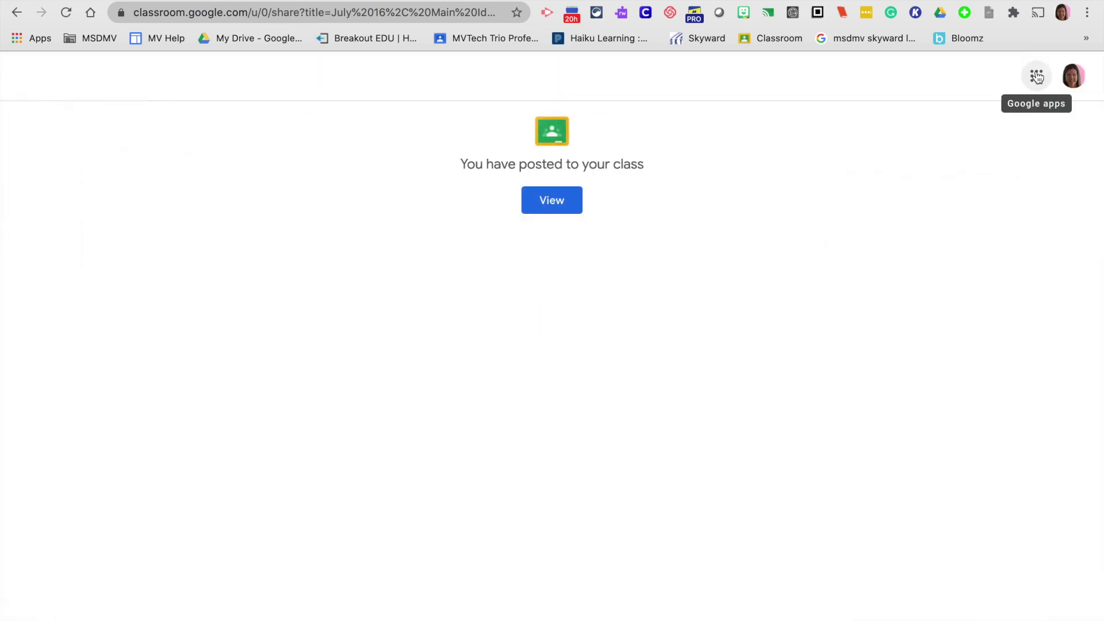
- Find the July 16, Main Idea material in Classwork and start editing it
click(549, 199)
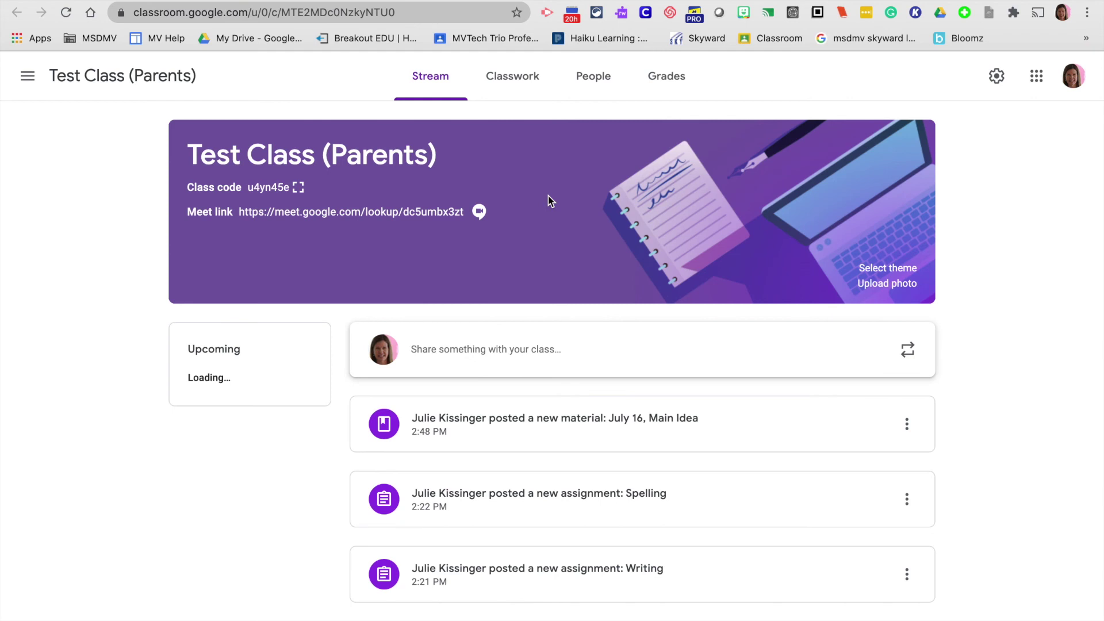
click(523, 77)
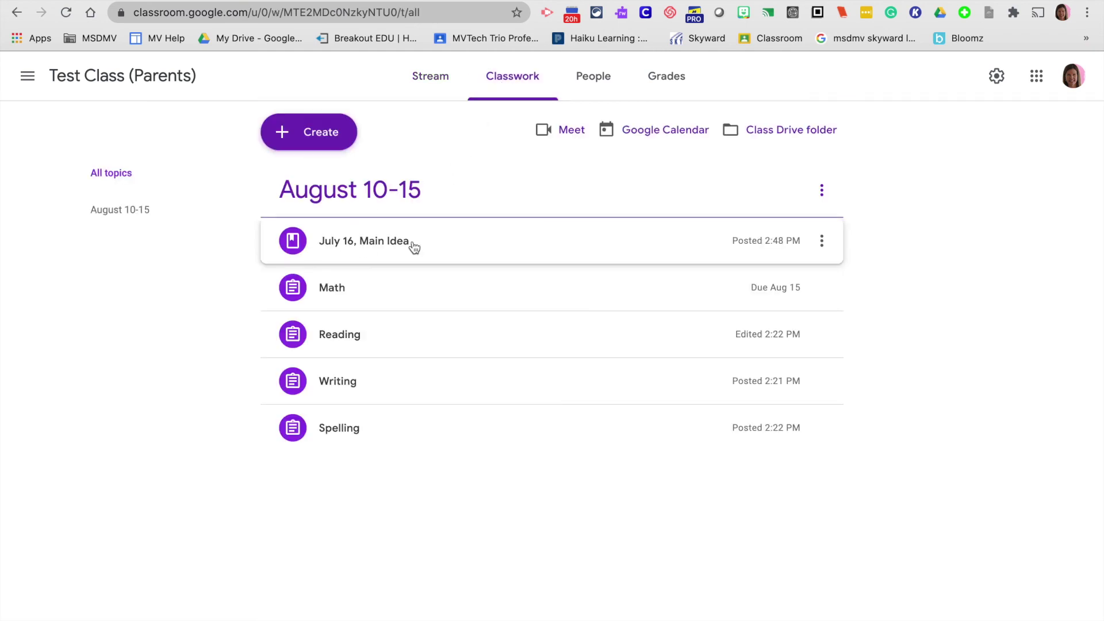
click(822, 242)
click(790, 272)
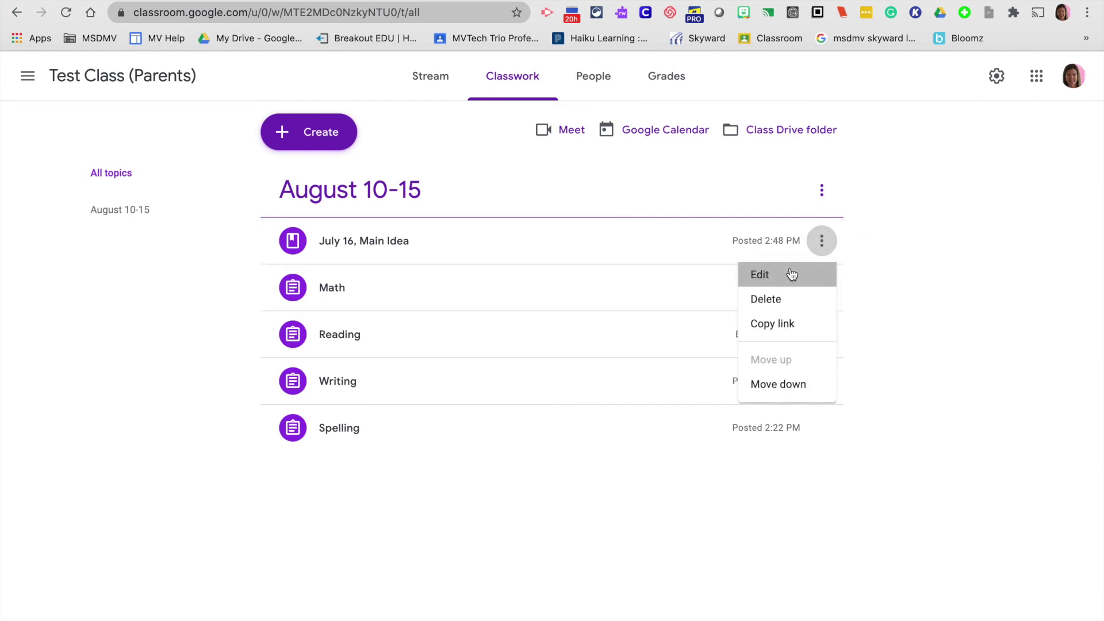
- Change the material's title to 'Video Lesson number 1' and save it
drag(177, 136, 42, 128)
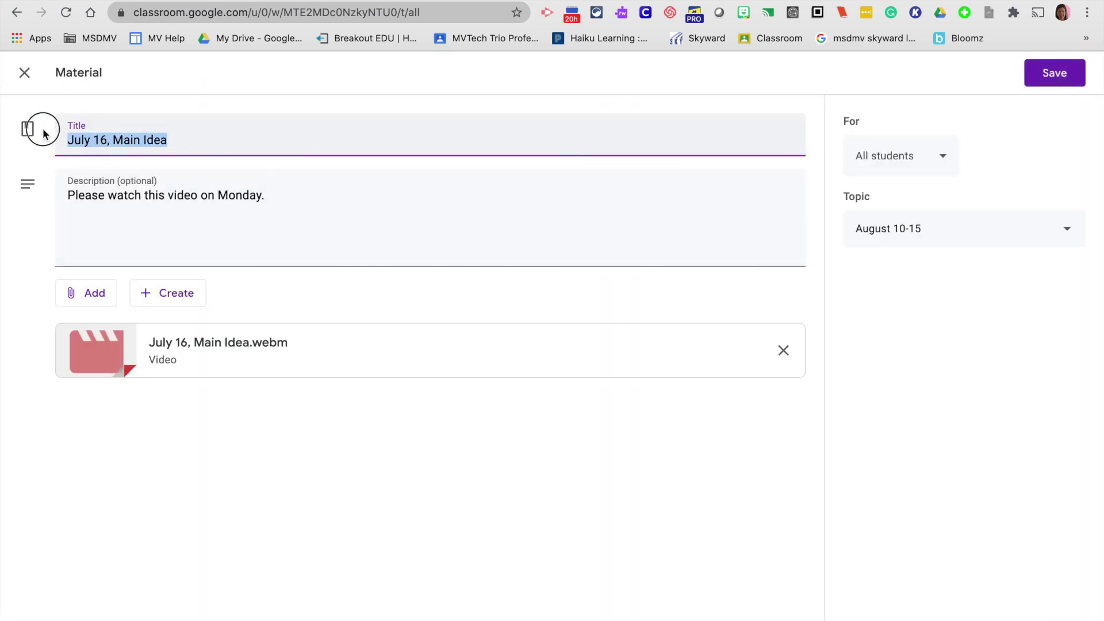
key(BackSpace)
text(Vide)
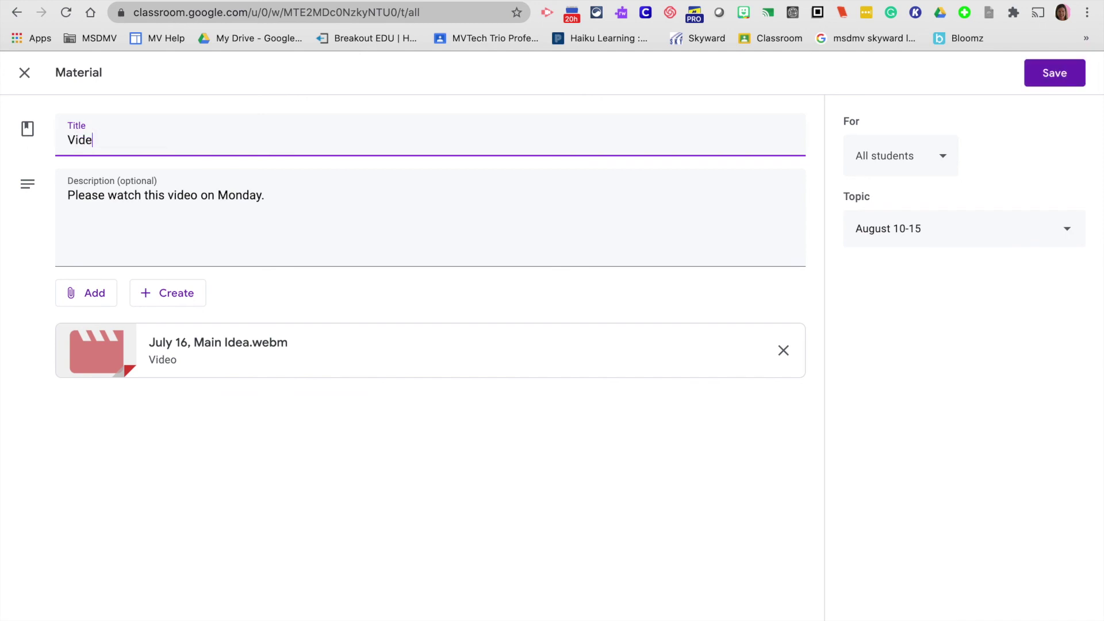
text(o Lesson number 1)
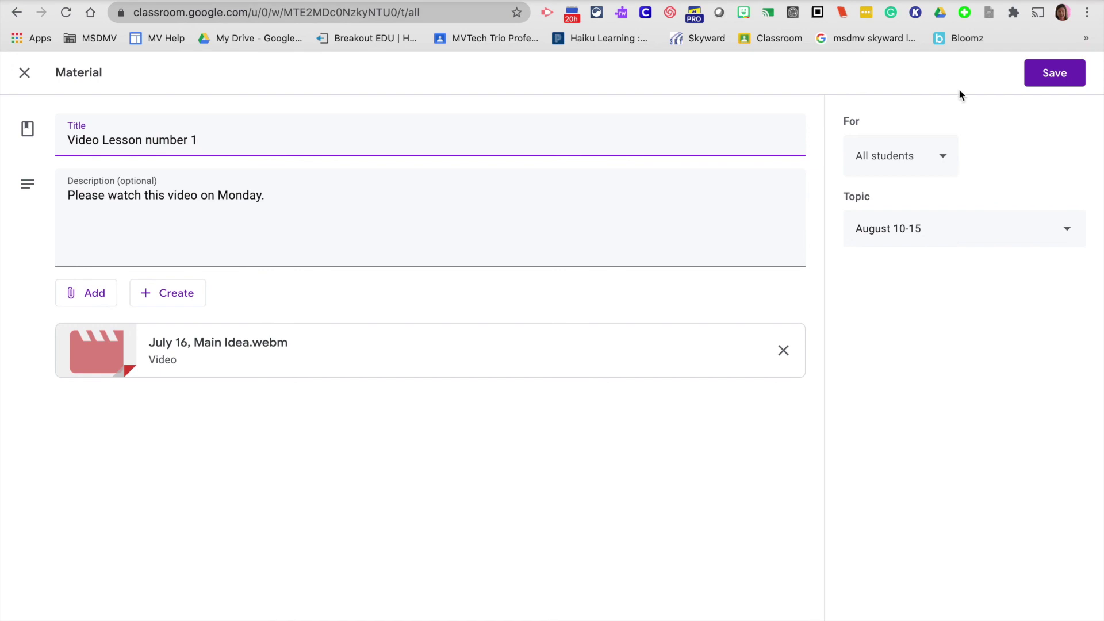
click(1073, 80)
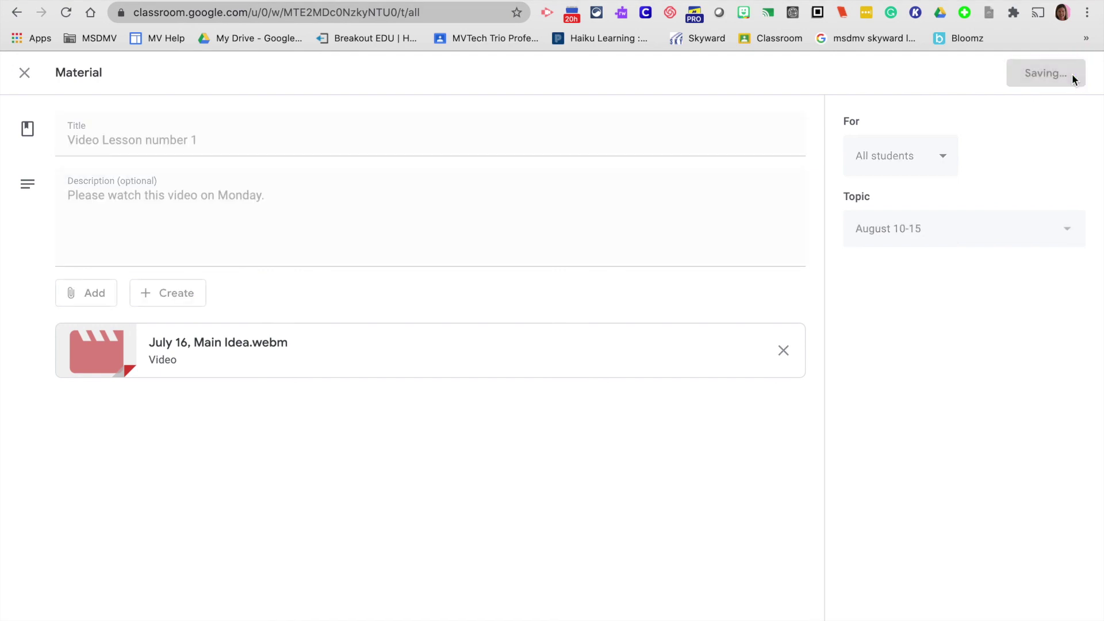